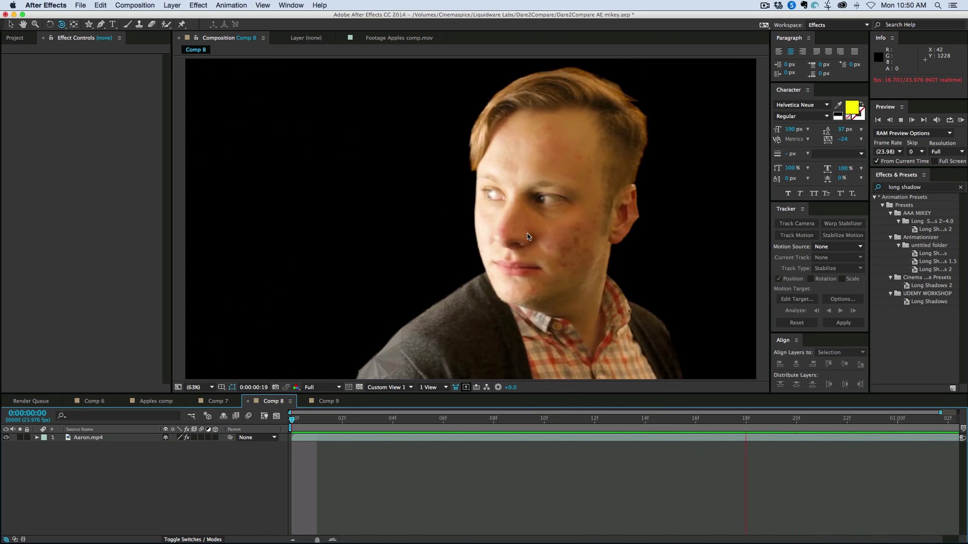
Look through Comp 9, Comp 8, Comp 7, the 3D grid comp and Comp 6.
left_click(326, 403)
left_click(276, 402)
left_click(233, 406)
left_click(157, 401)
left_click(103, 402)
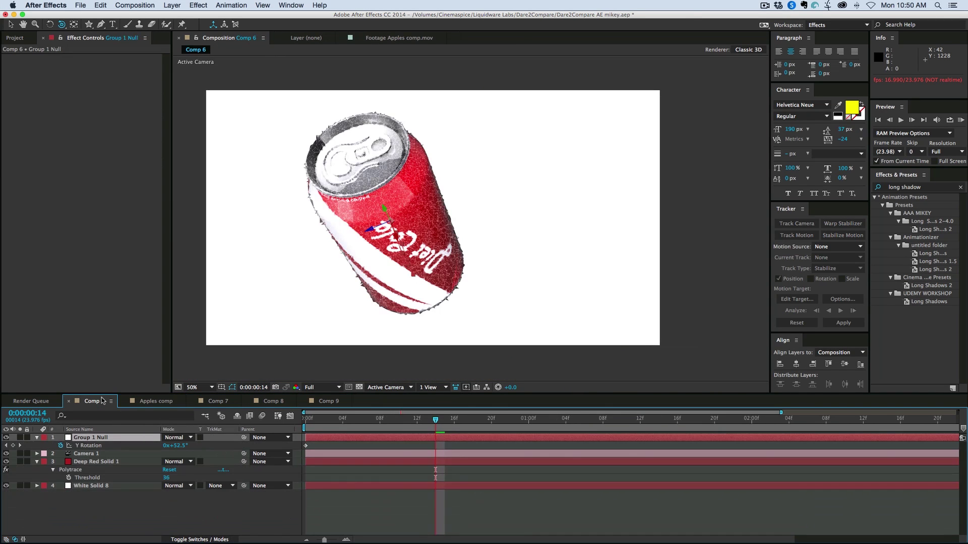
Create Comp 10 with a full-frame Royal Blue Solid 2 layer.
key("super+n")
key("Return")
key("super+y")
key("Return")
left_click(197, 10)
Apply Fractal Noise to the solid and drive its Evolution with the expression time*500.
mouse_move(237, 275)
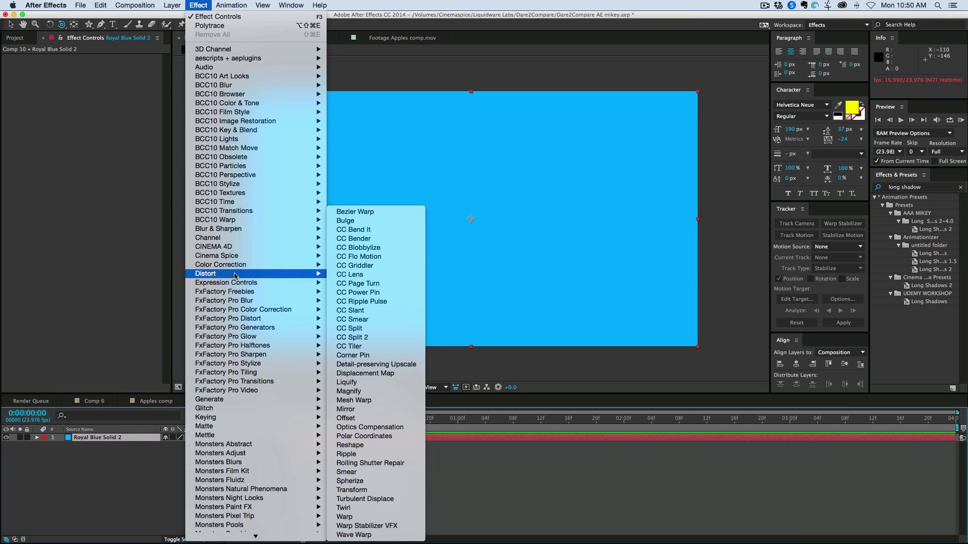
left_click(356, 463)
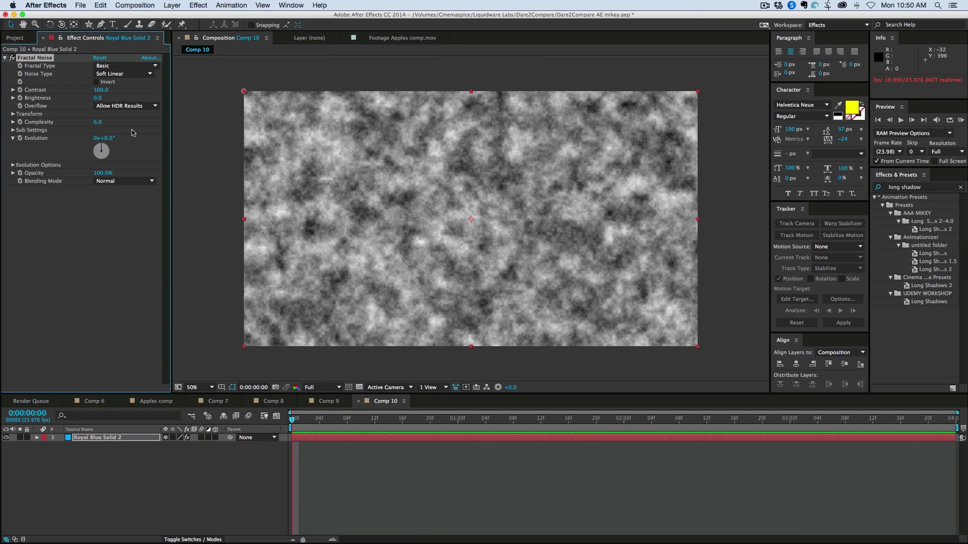
key("space")
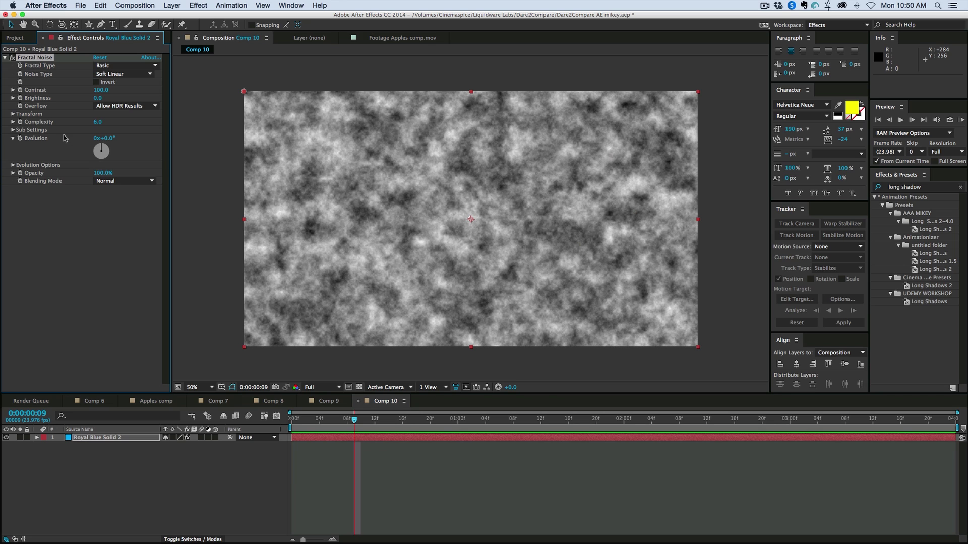
left_click(20, 138, "alt")
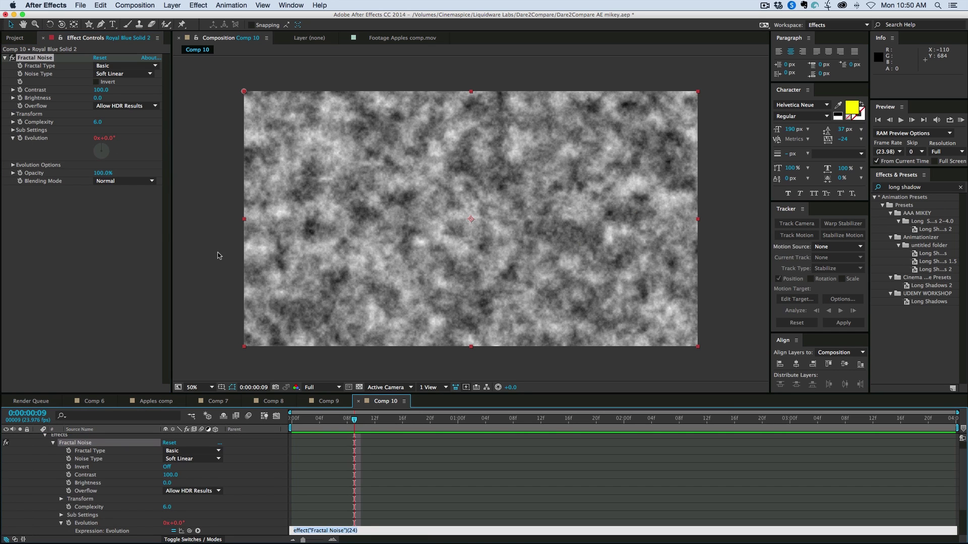
type("time*500")
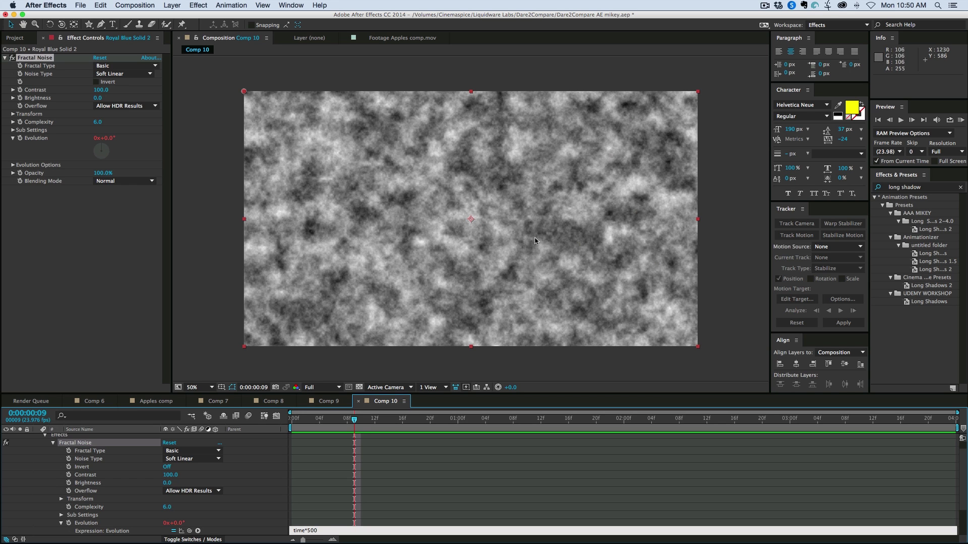
left_click(621, 492)
key("space")
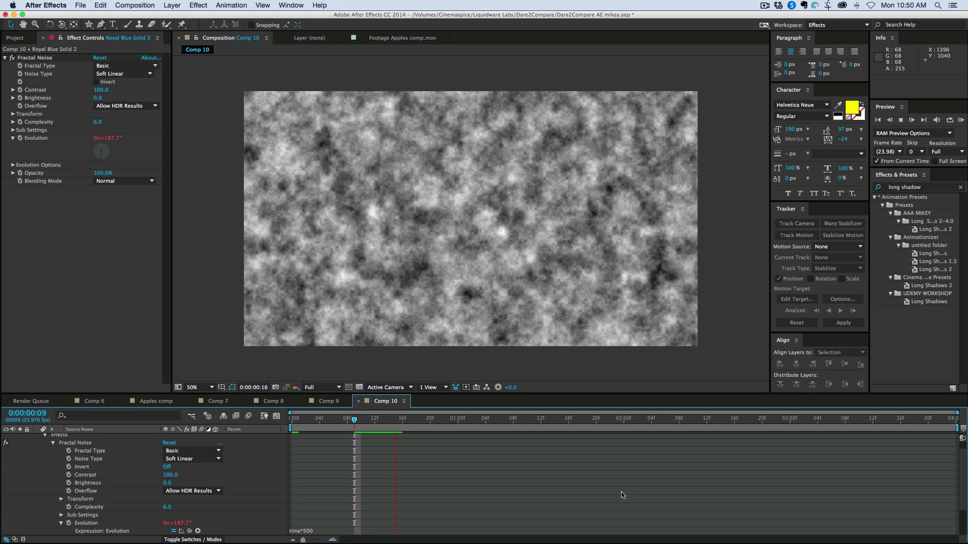
key("space")
Soften the noise to Scale 390 and Complexity 2.7, then preview it.
left_click(12, 115)
left_click_drag(97, 193, 4, 192)
key("shift+Page_Up")
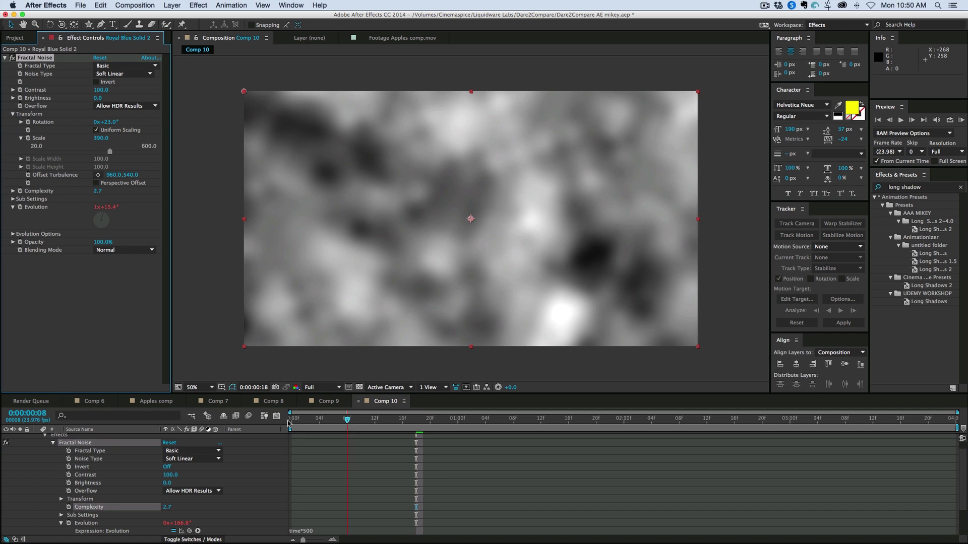
key("space")
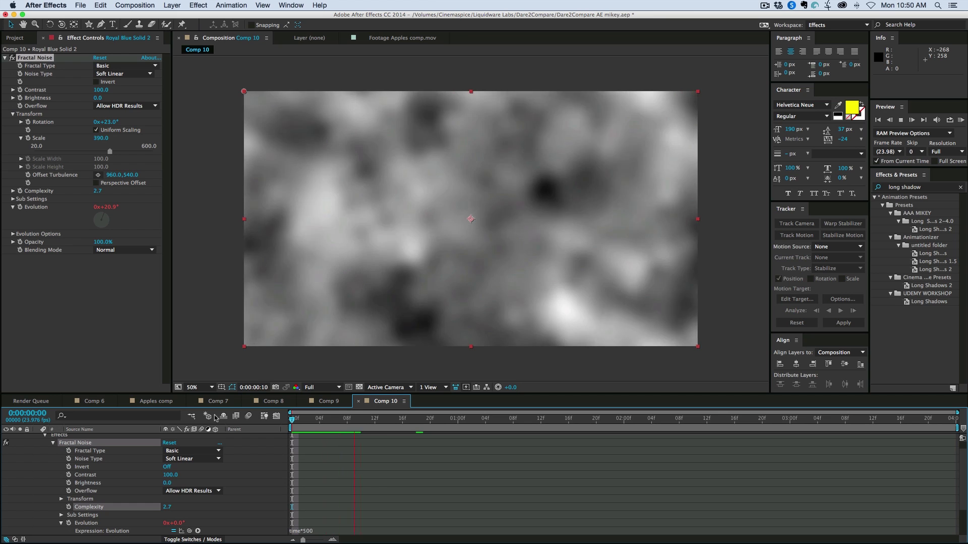
Collapse the blue solid's properties and start pre-composing it.
scroll(126, 471, "up", 1)
left_click(37, 438)
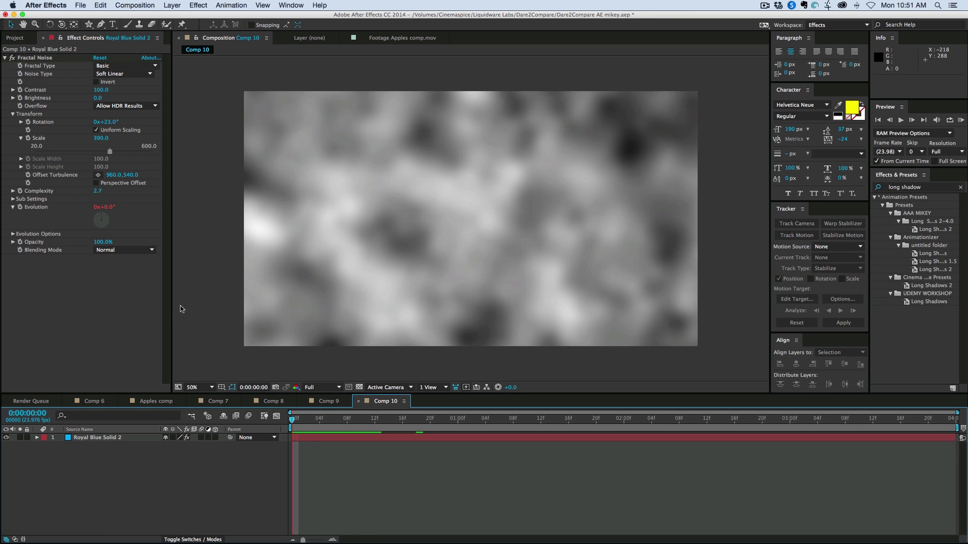
left_click(300, 436)
key("super+shift+c")
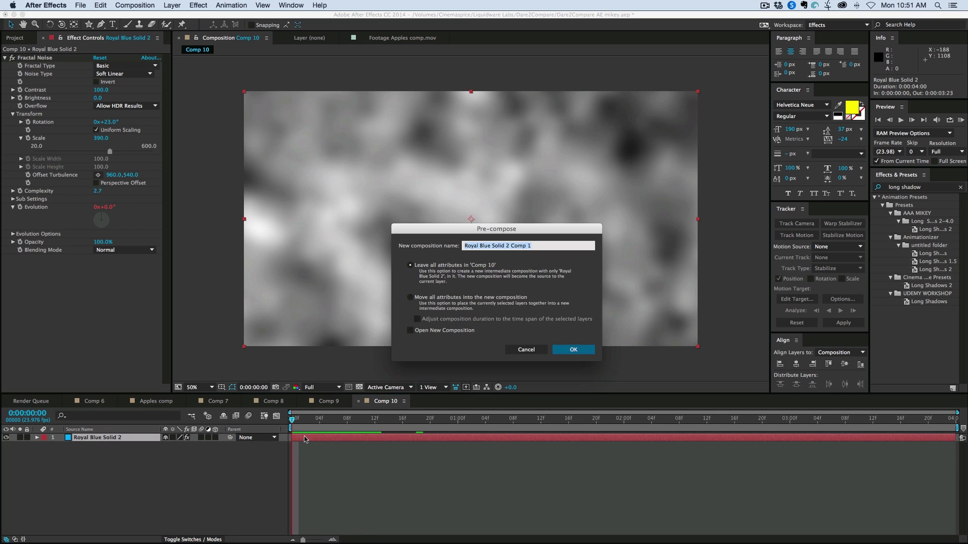
Pre-compose the solid as 'Noise', moving all attributes into the new comp.
left_click(410, 297)
left_click(537, 249)
type("Noise")
key("Return")
Apply Polytrace to the Noise layer with Threshold 0 and Size 11.
left_click(362, 451)
left_click(363, 437)
left_click(198, 5)
left_click(222, 26)
left_click_drag(114, 73, 91, 74)
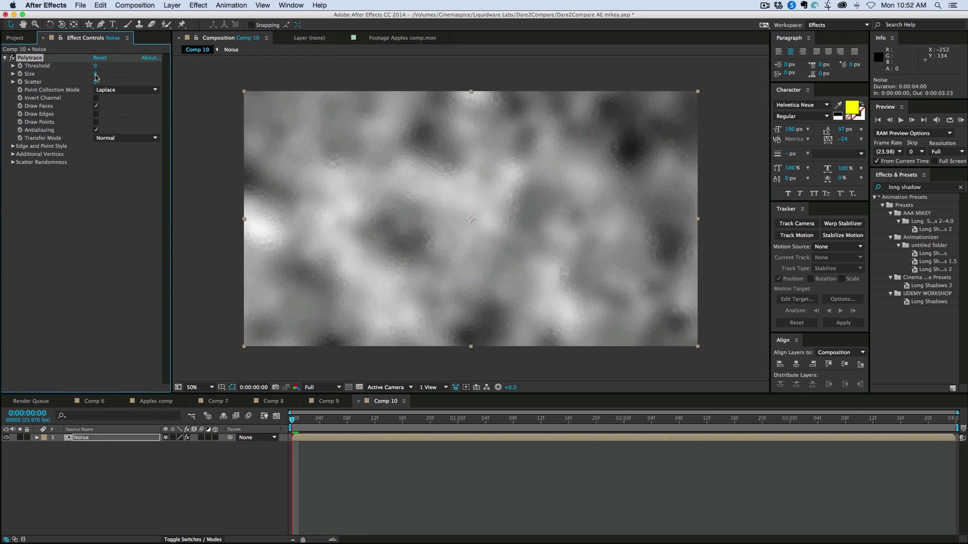
left_click_drag(120, 77, 99, 76)
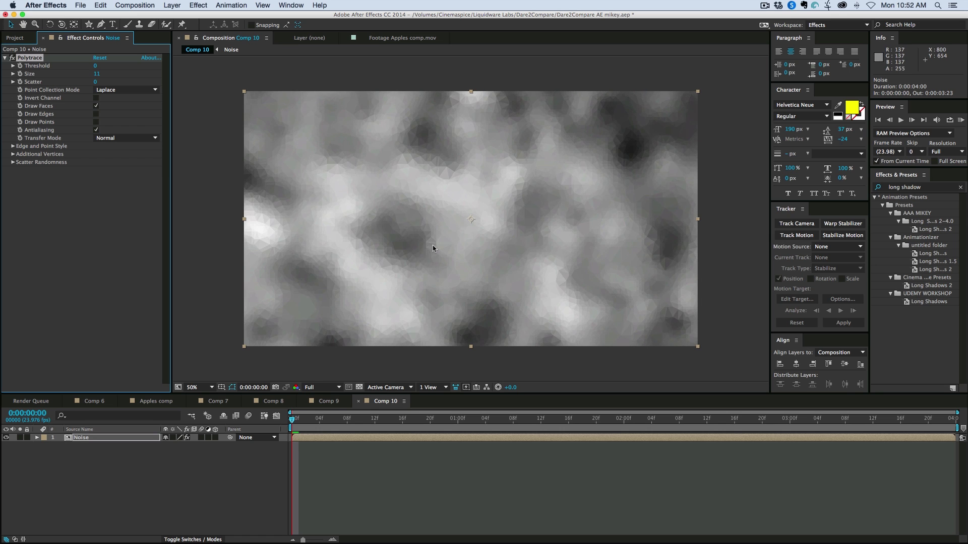
key(".")
key(".")
key("comma")
key("comma")
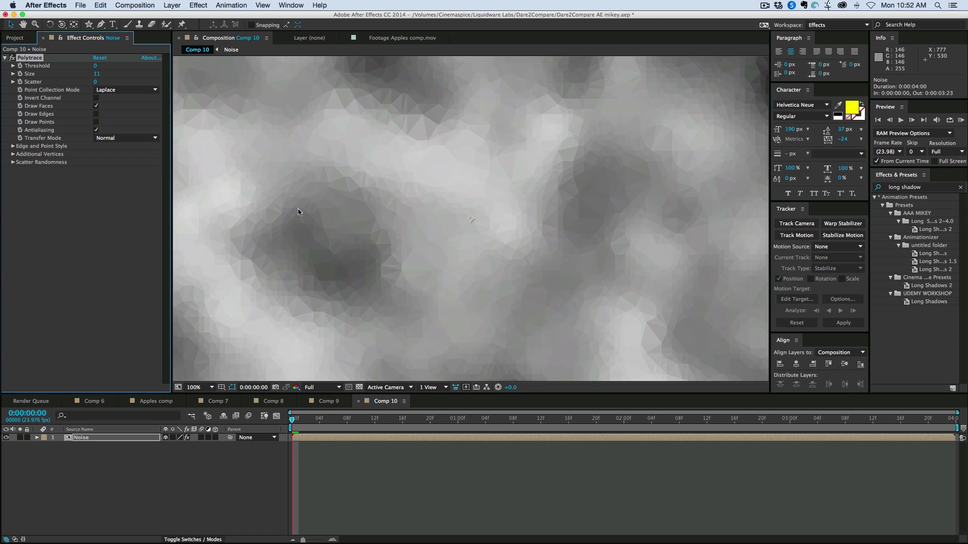
key("space")
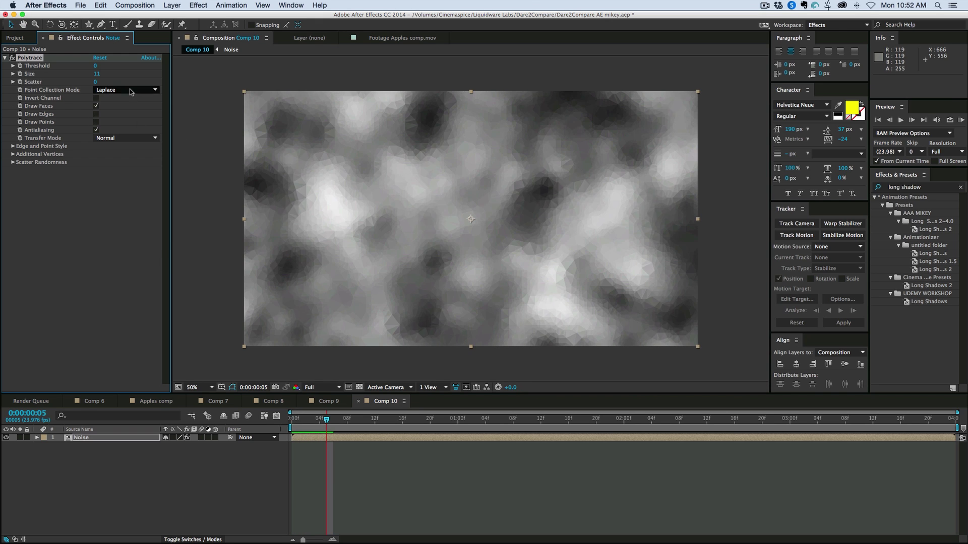
left_click(129, 89)
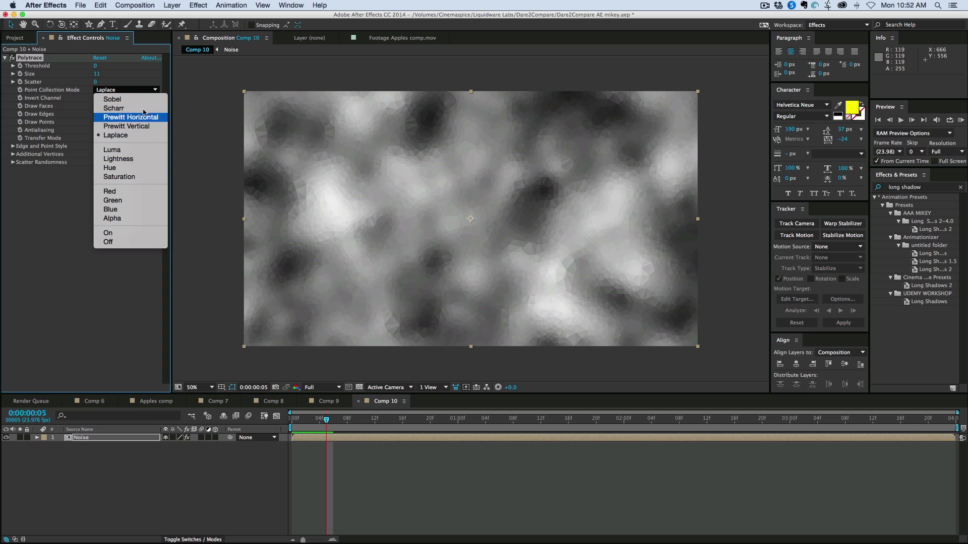
Try Luma, Saturation and Alpha point collection modes, then set it to On.
left_click(132, 151)
left_click(132, 92)
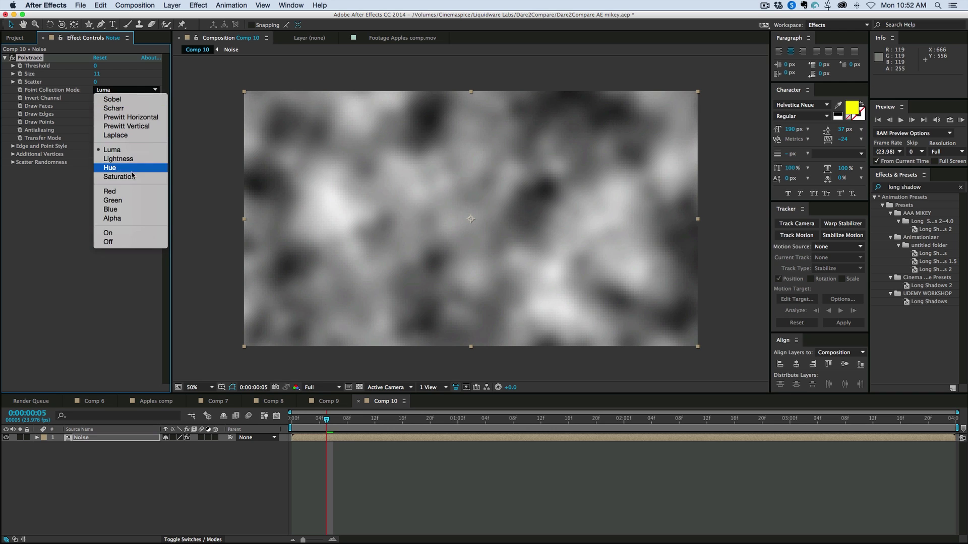
left_click(132, 177)
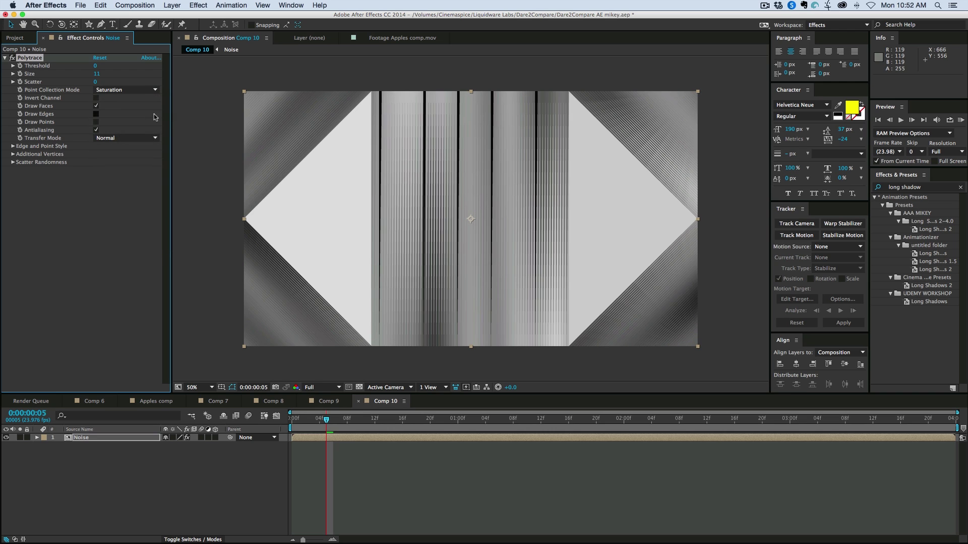
left_click(138, 90)
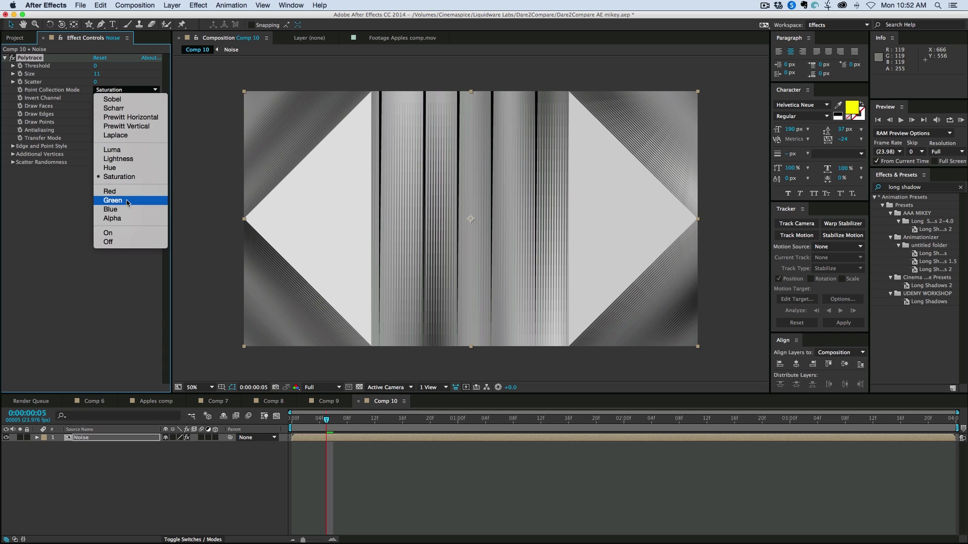
left_click(127, 218)
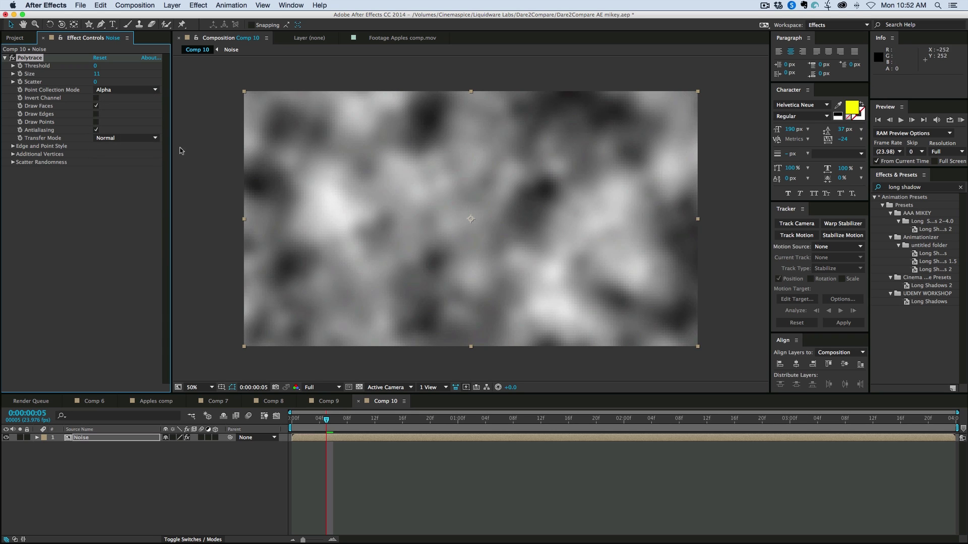
left_click(110, 90)
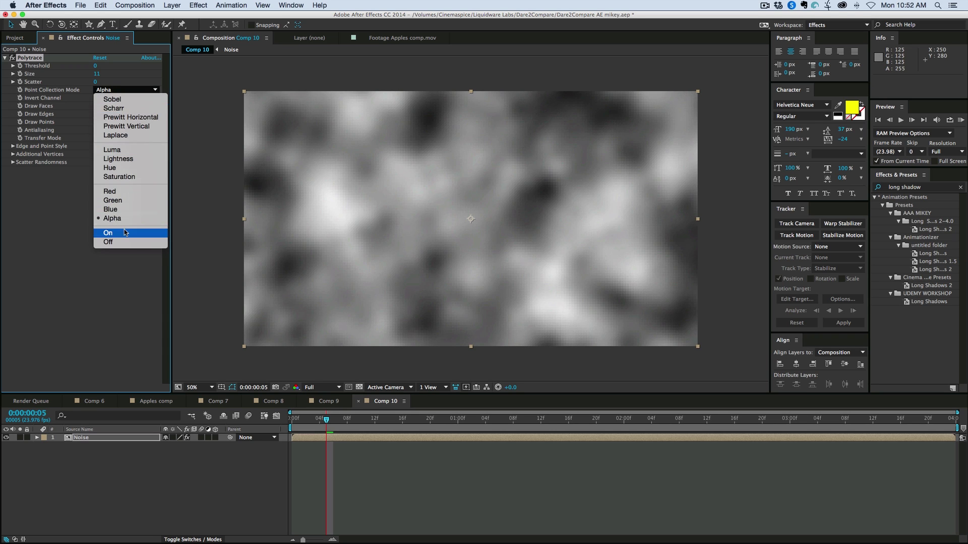
left_click(458, 229)
Set Polytrace Size to 89 and Scatter to 69 for irregular polygons.
left_click_drag(95, 73, 213, 116)
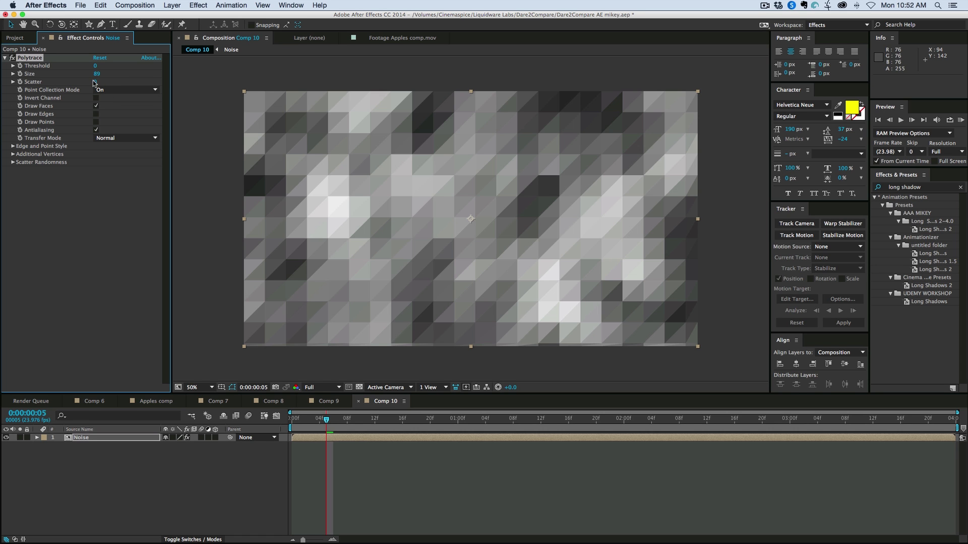
mouse_move(95, 81)
left_mouse_down()
mouse_move(230, 95)
mouse_move(143, 89)
mouse_move(163, 90)
left_mouse_up()
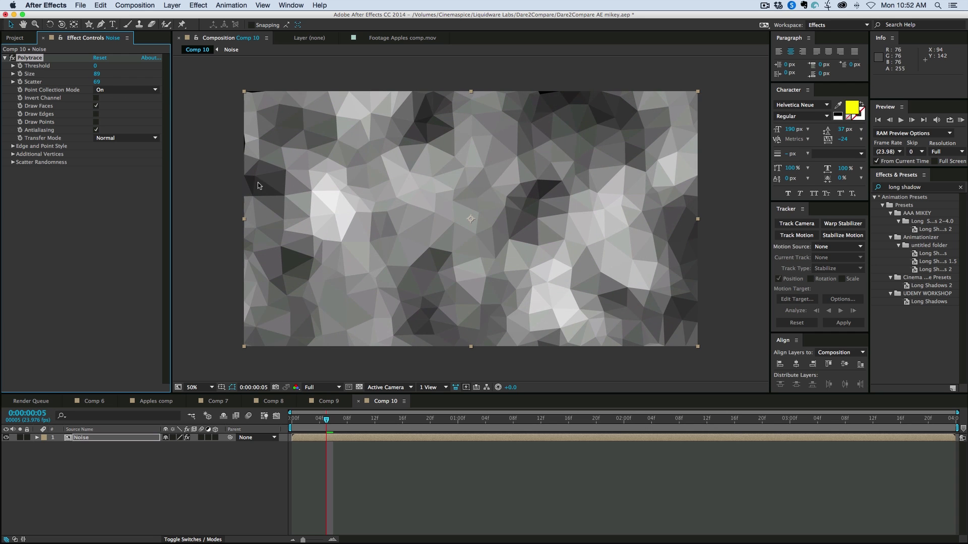
left_click(13, 162)
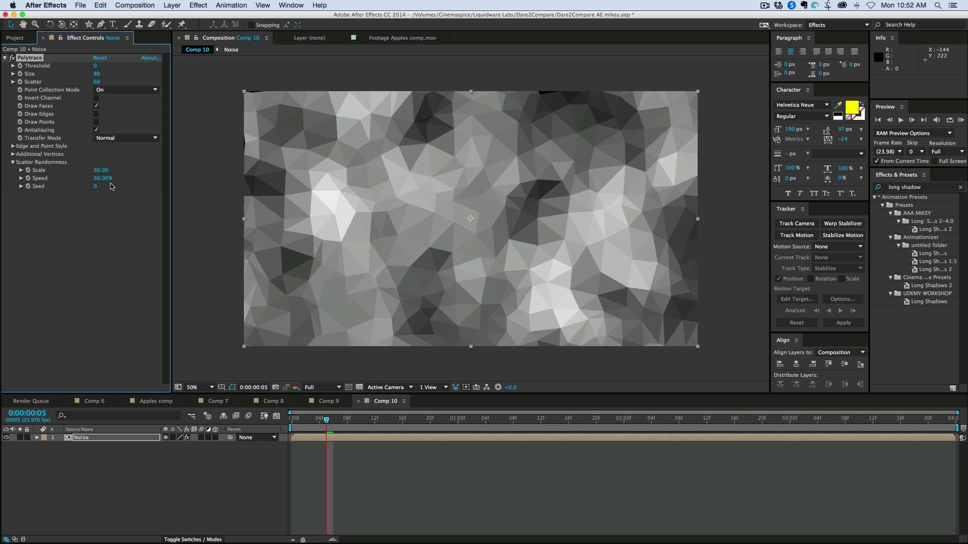
Preview the mosaic and raise the scatter Speed to 100%.
key("space")
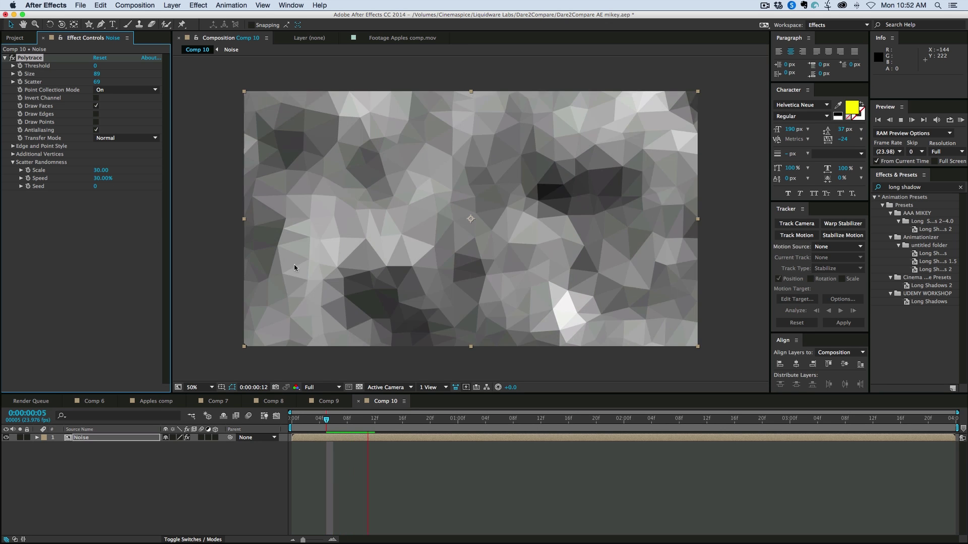
left_click_drag(103, 178, 267, 189)
key("space")
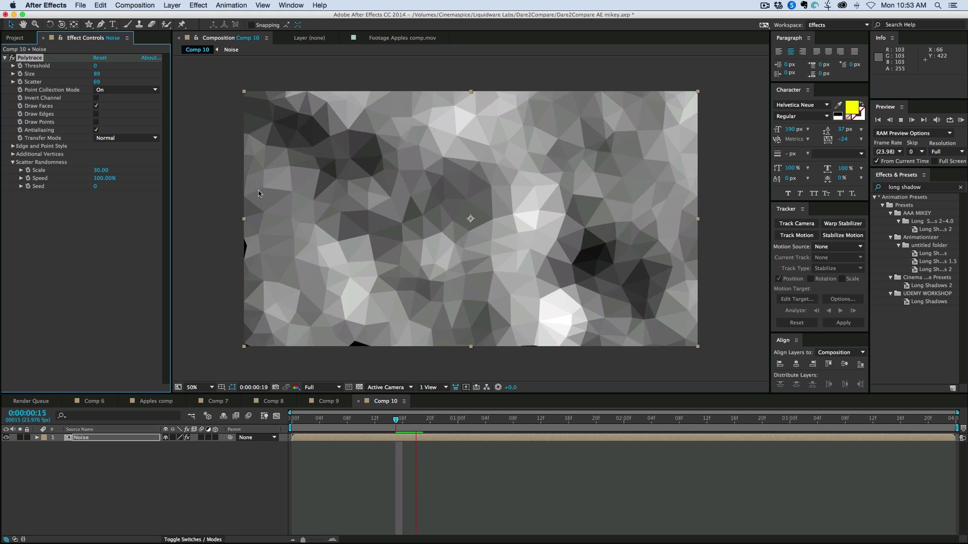
key("space")
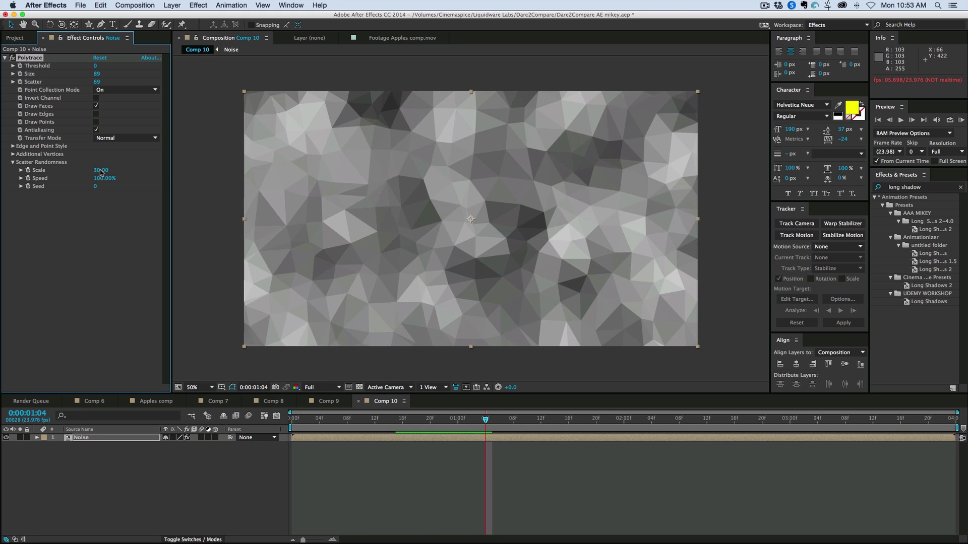
Shrink the polygon Size, set Scatter Randomness Scale to 38, then Scatter to 0.
mouse_move(105, 171)
left_mouse_down()
mouse_move(197, 172)
mouse_move(72, 179)
mouse_move(103, 181)
left_mouse_up()
left_click_drag(97, 74, 70, 73)
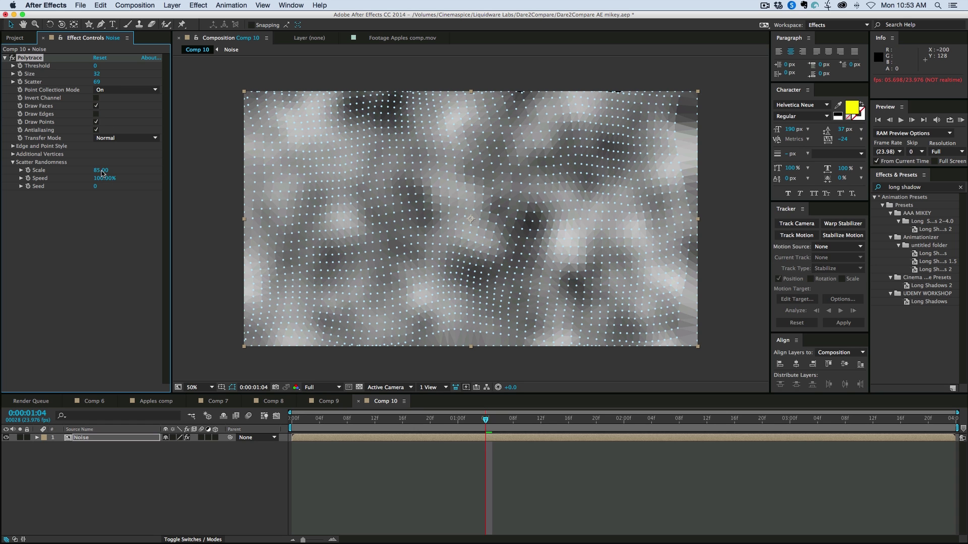
left_click_drag(97, 172, 160, 176)
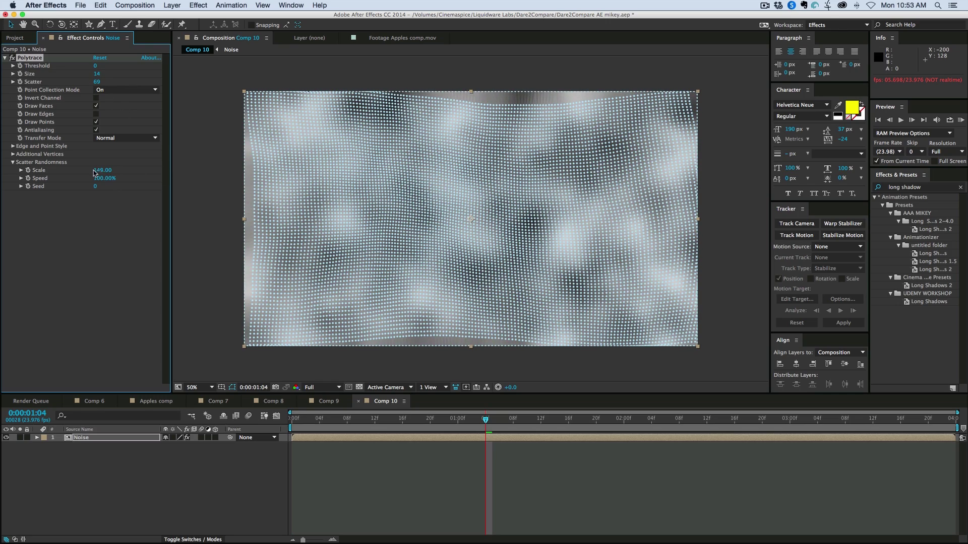
left_click_drag(77, 170, 57, 169)
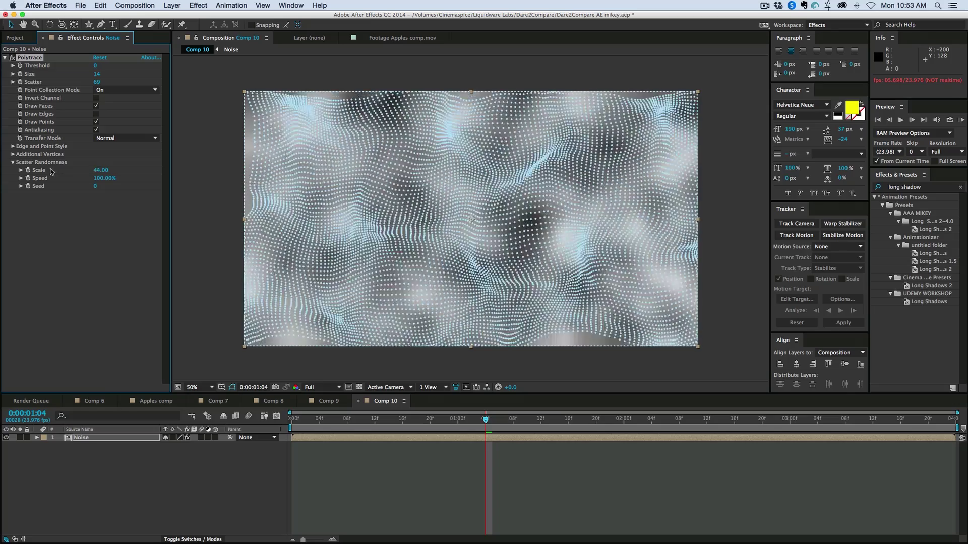
left_click_drag(39, 171, 50, 171)
key("space")
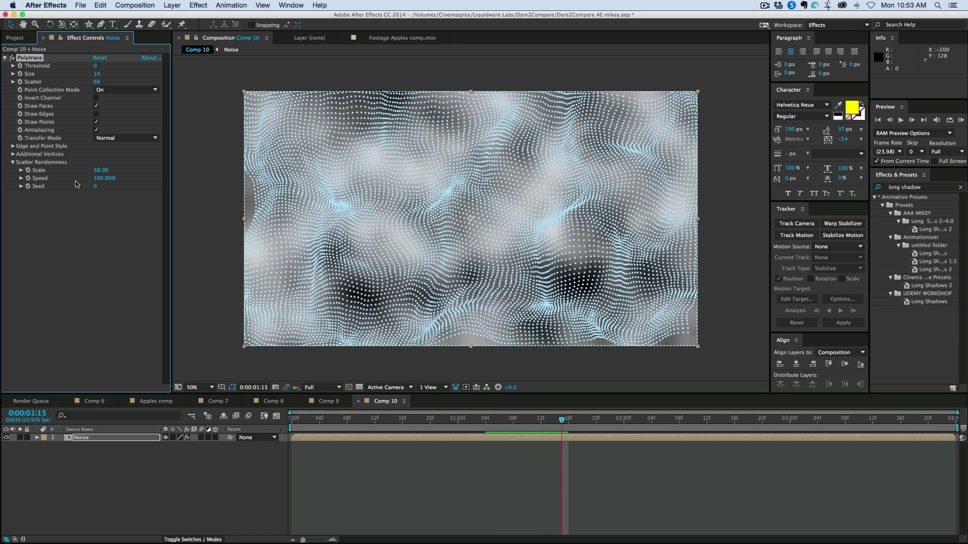
left_click_drag(100, 83, 95, 83)
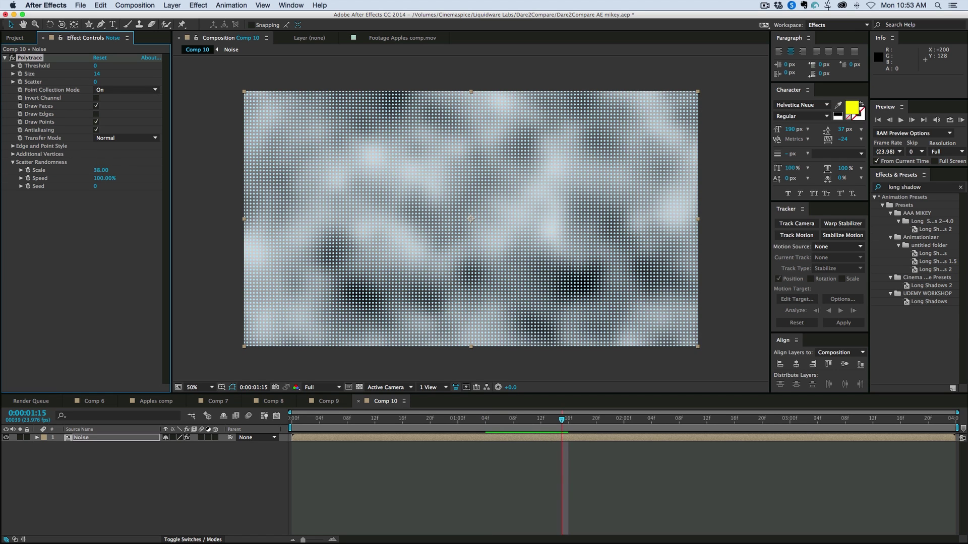
Turn off Draw Points, set Size 77 and Scatter 88, and enable Draw Edges.
left_click(96, 130)
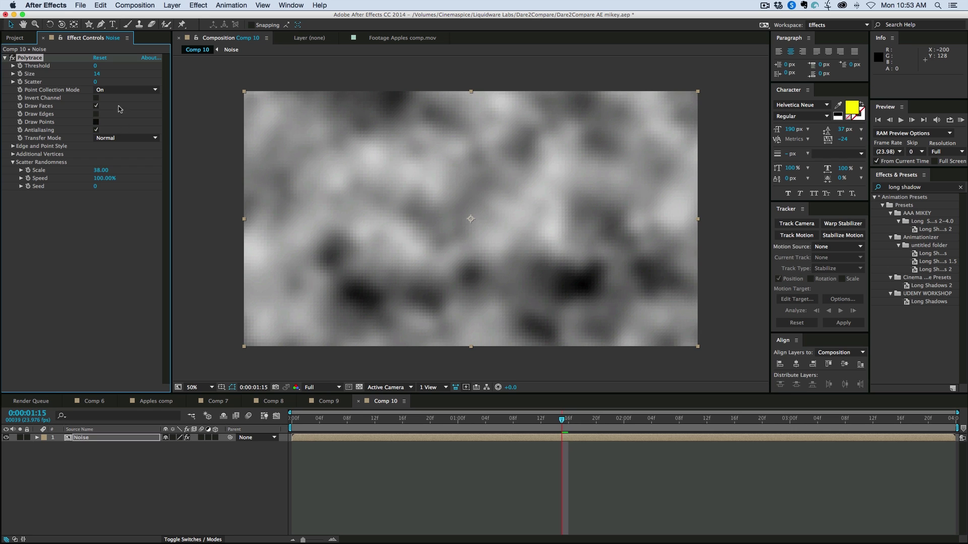
left_click_drag(97, 75, 129, 75)
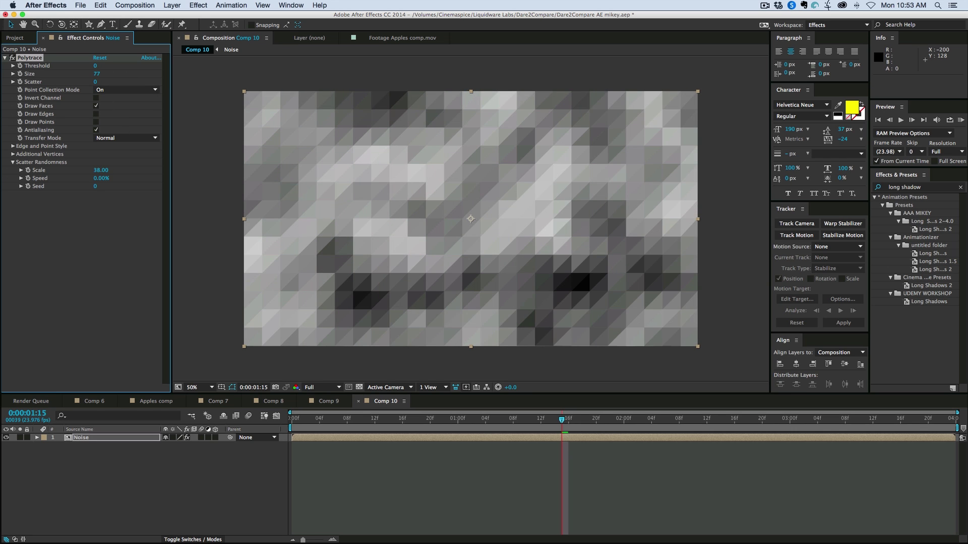
left_click_drag(97, 83, 141, 84)
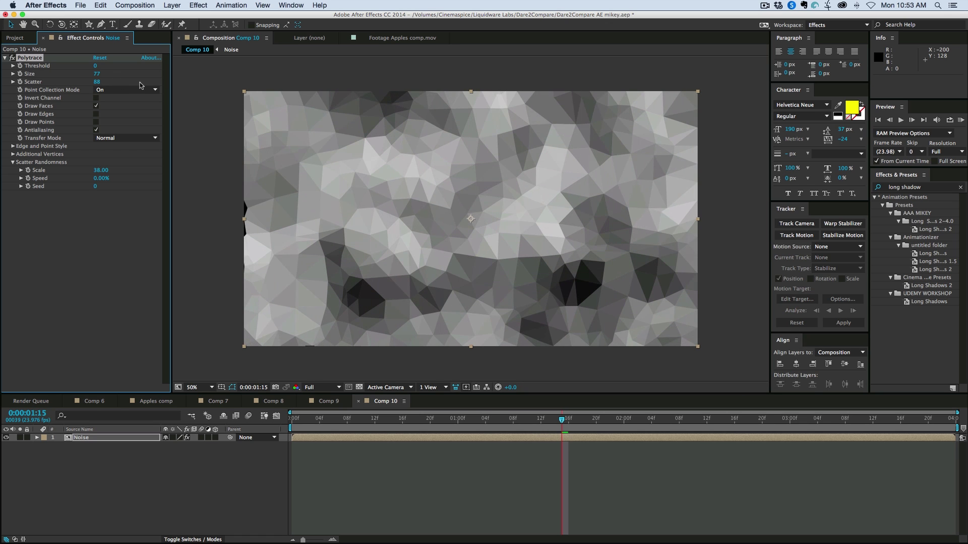
left_click(95, 114)
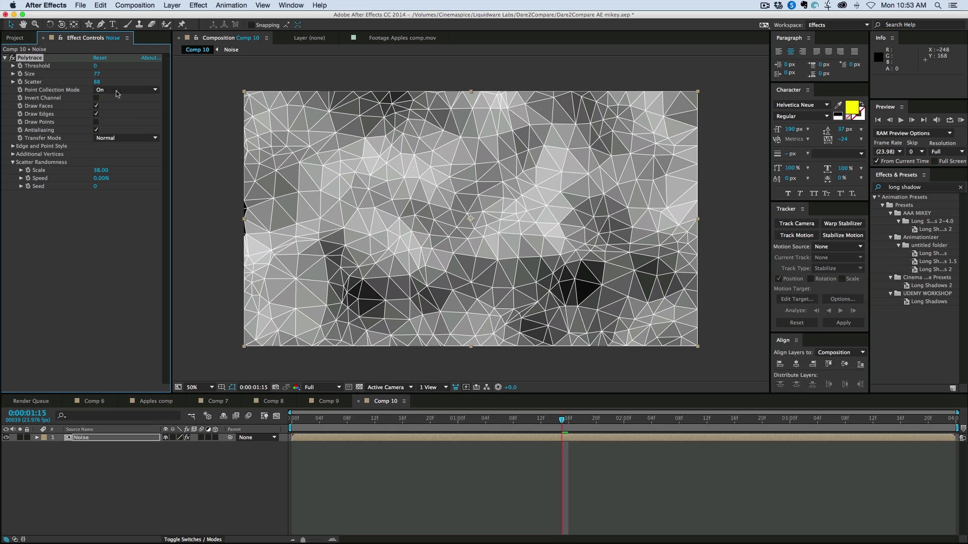
Try In Front and Normal transfer modes and turn off Draw Faces.
left_click(130, 139)
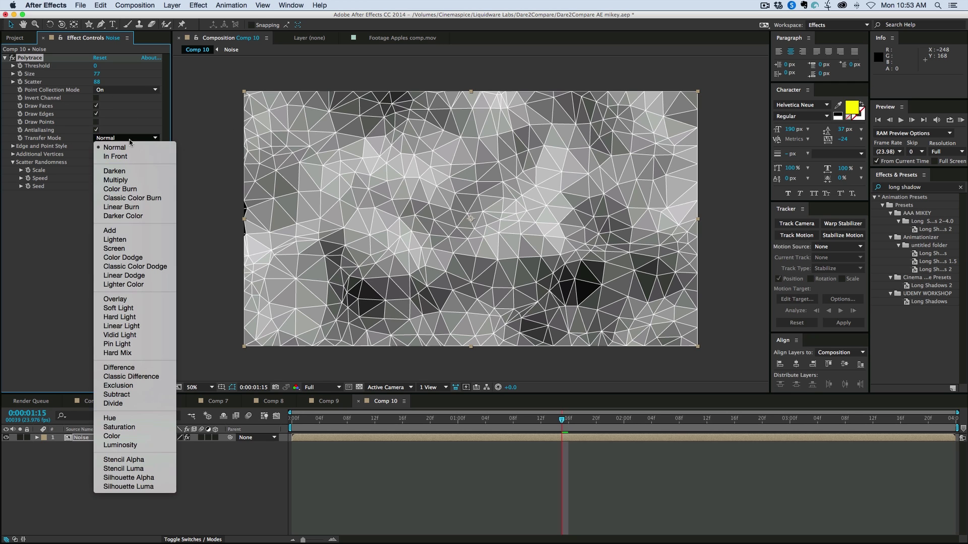
left_click(132, 114)
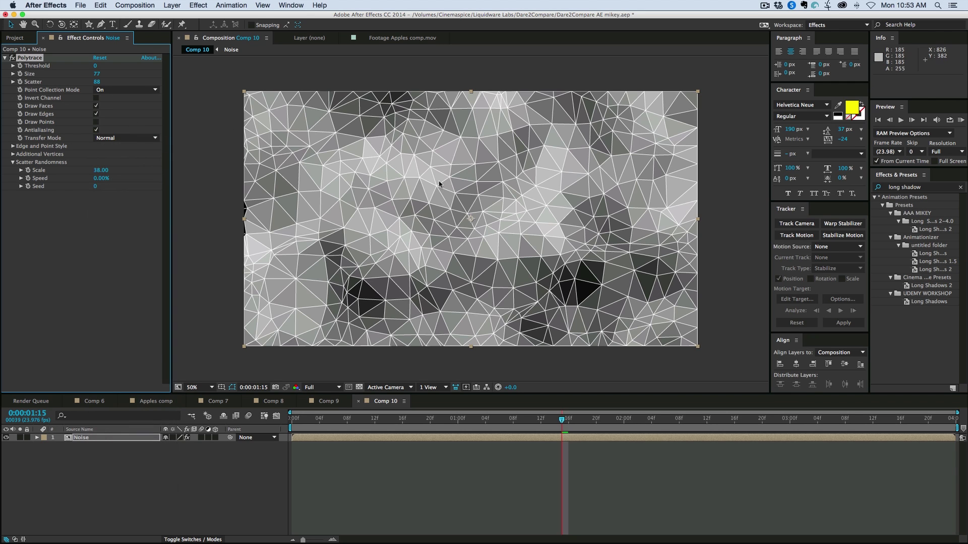
left_click(138, 142)
left_click(126, 154)
left_click(95, 106)
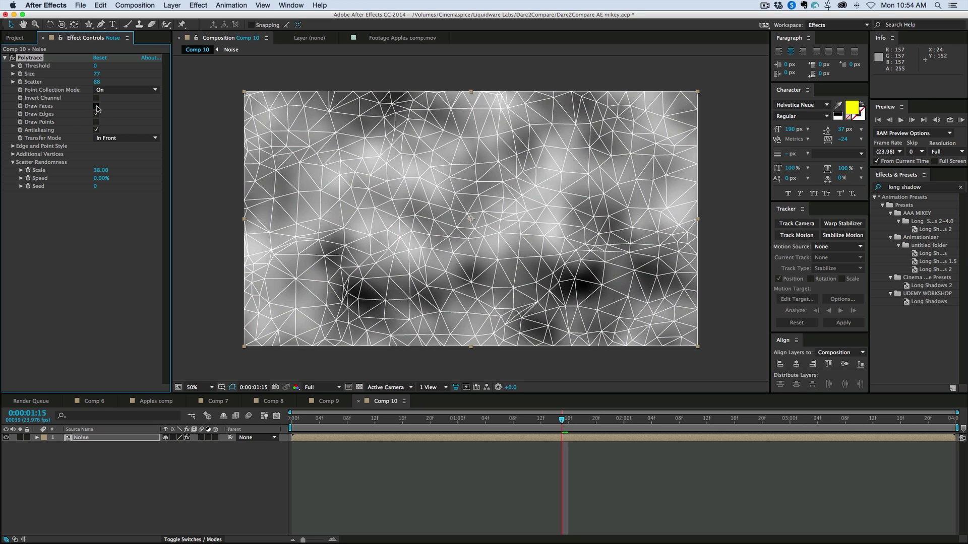
left_click(95, 138)
left_click(113, 146)
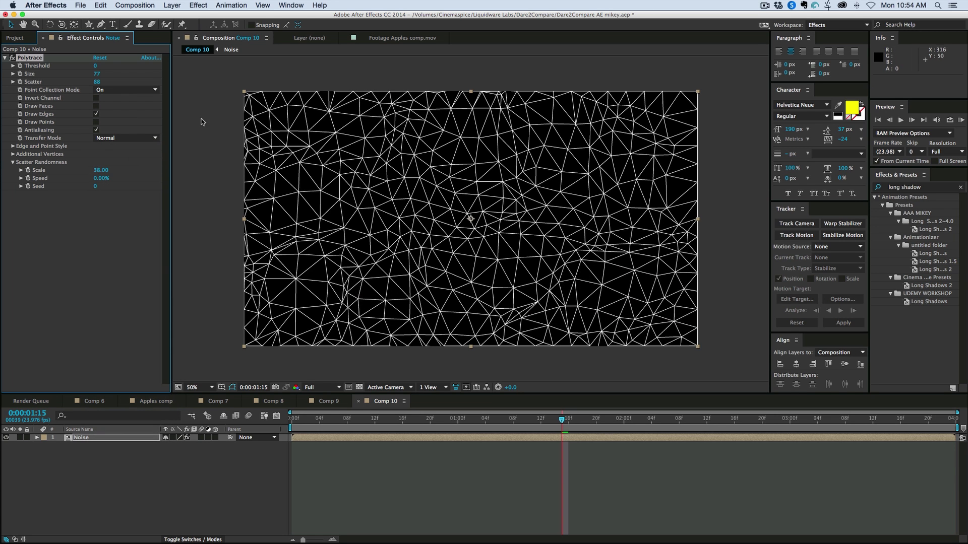
left_click(151, 138)
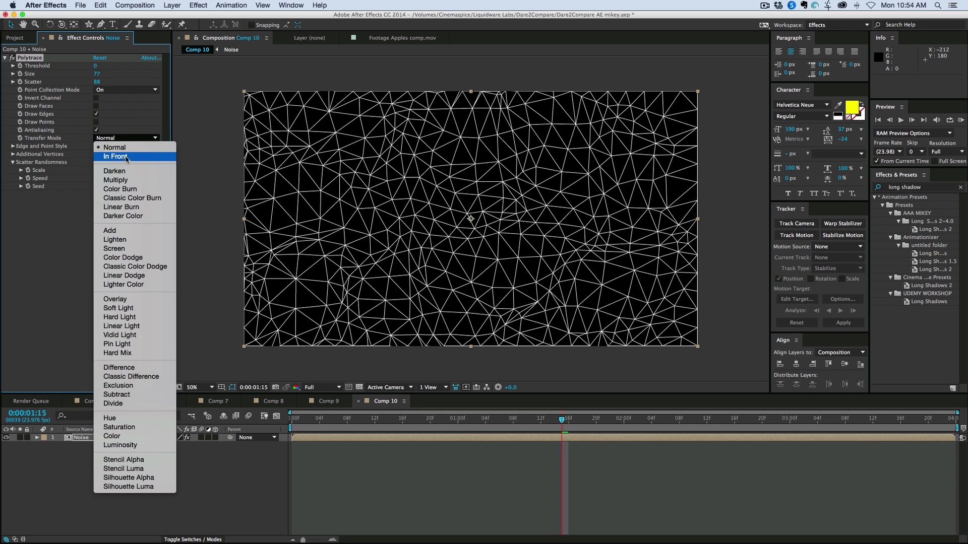
left_click(127, 158)
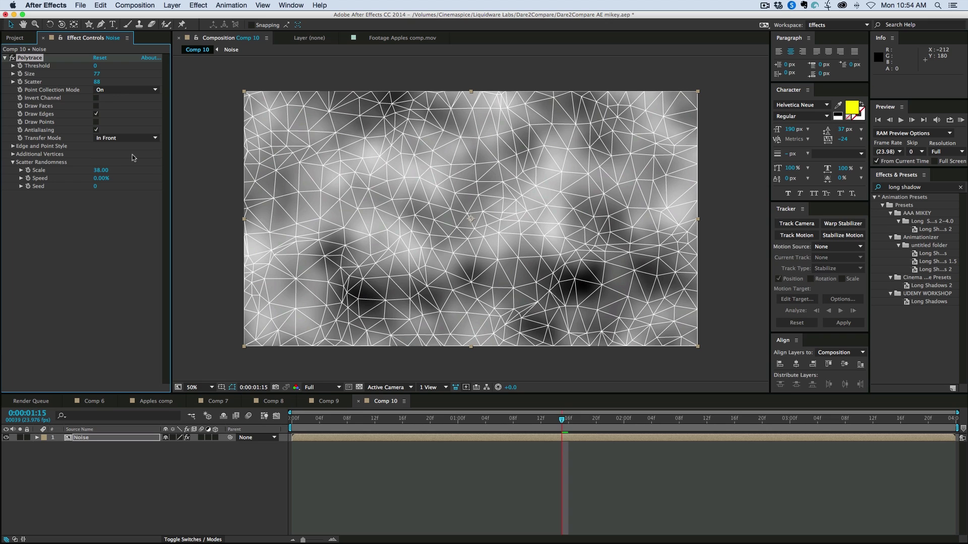
Try Overlay and Color Dodge with faces back on, then settle on Difference.
left_click(133, 136)
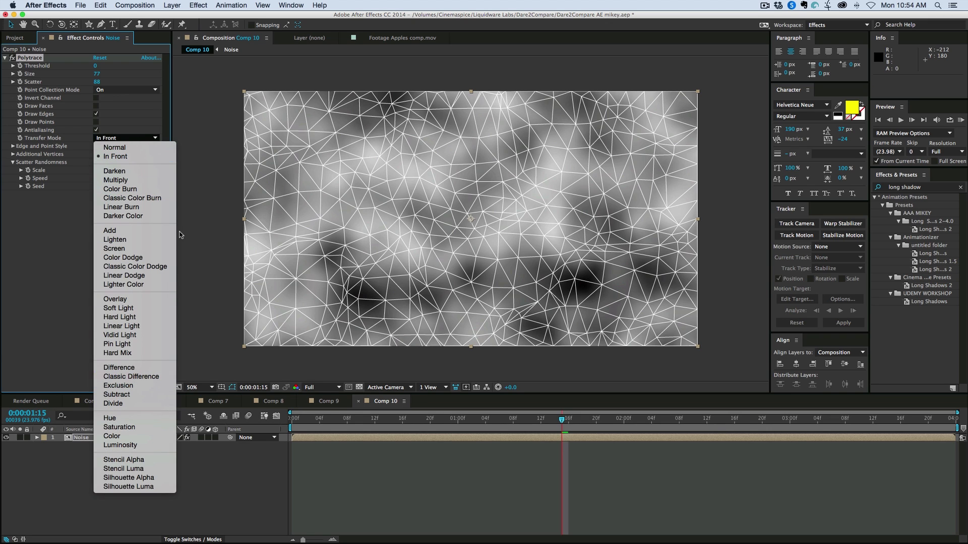
left_click(128, 301)
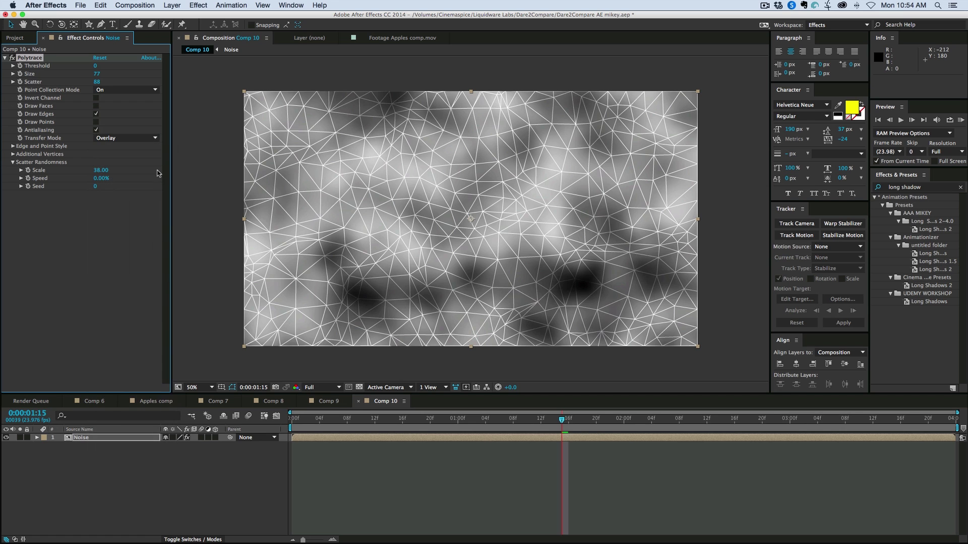
left_click(96, 107)
left_click(133, 138)
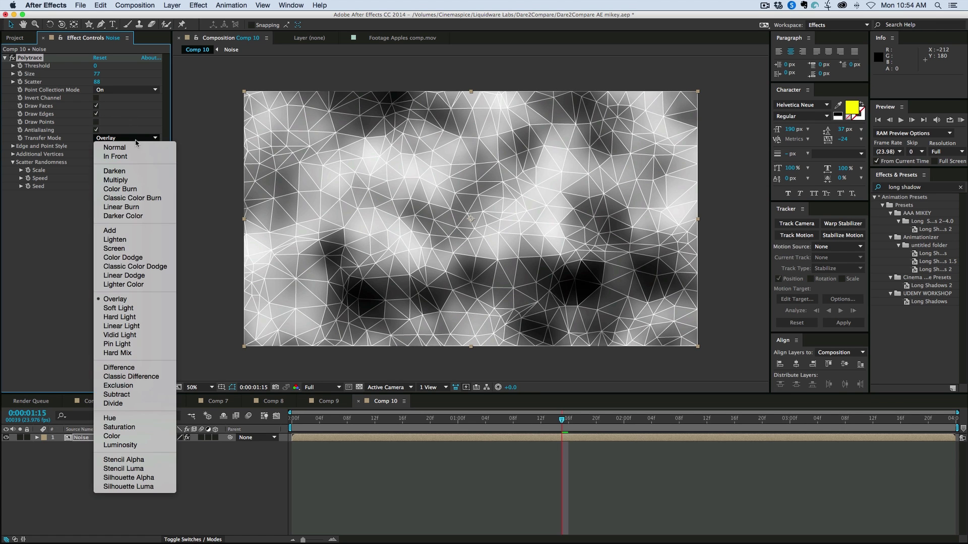
left_click(131, 258)
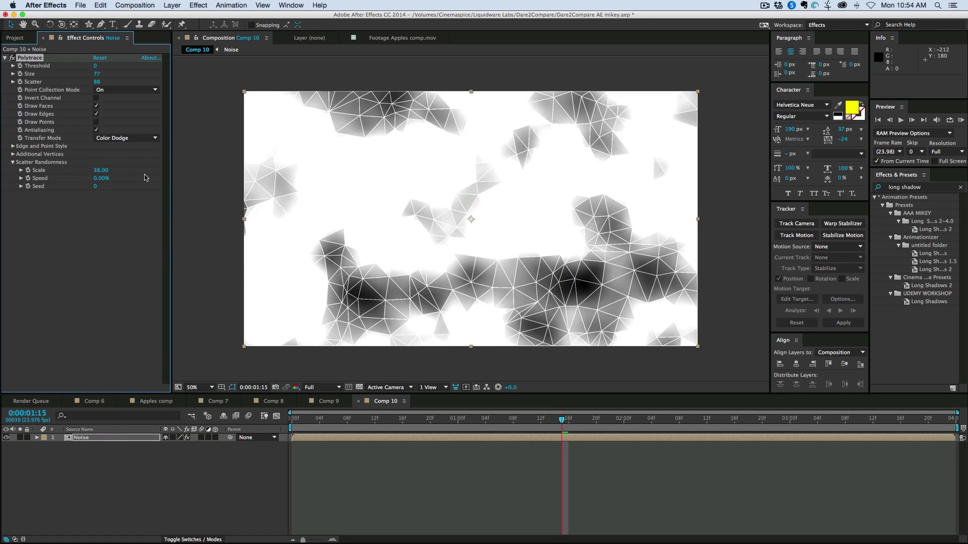
left_click(134, 138)
left_click(119, 367)
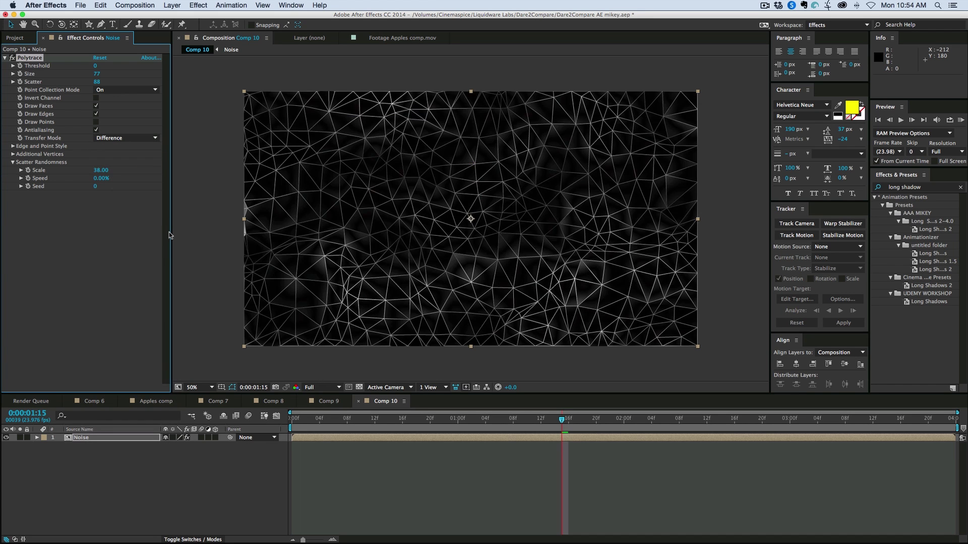
At 00:20, set Edge Color to red FD0000, Edge Thickness 1.40, and enable Draw Points.
key("space")
key("space")
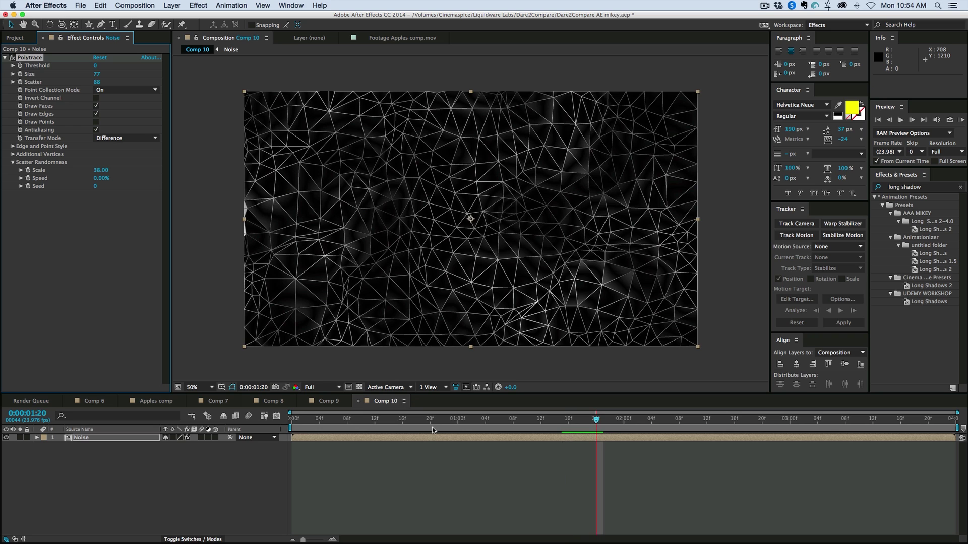
left_click(431, 419)
left_click(13, 146)
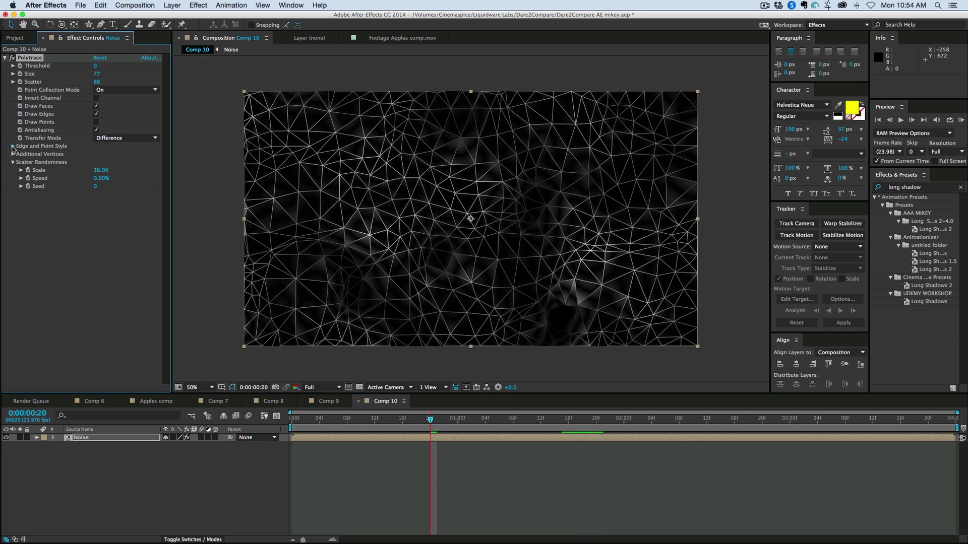
left_click(98, 154)
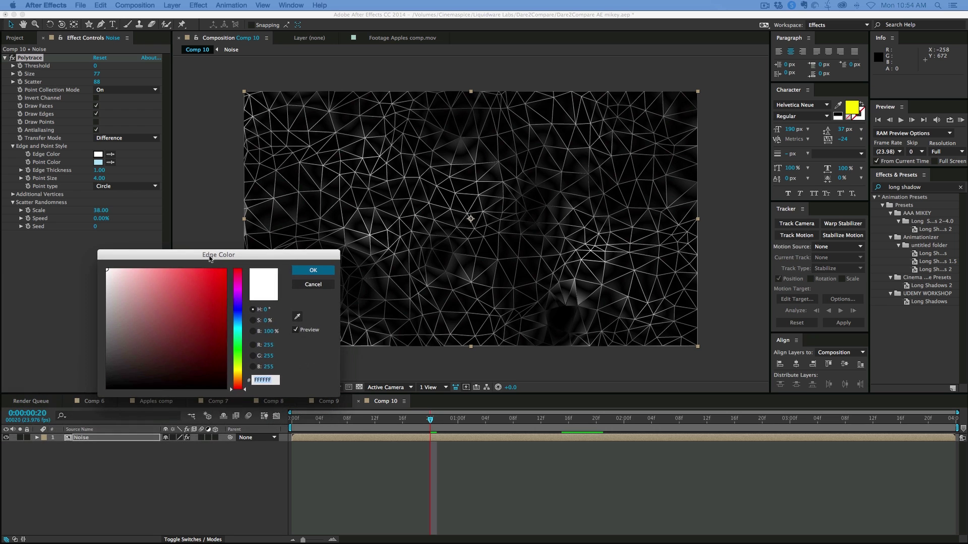
left_click(226, 271)
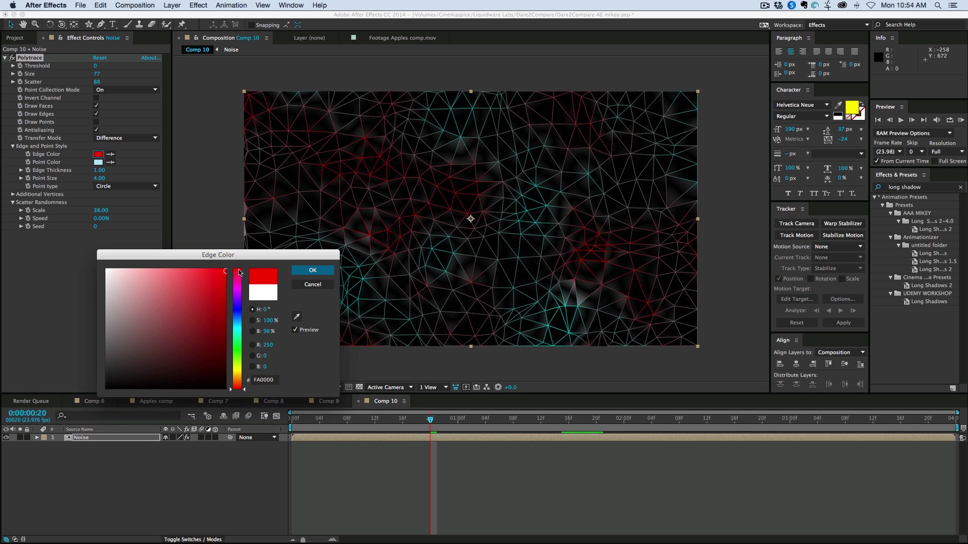
left_click(310, 270)
left_click_drag(109, 169, 98, 168)
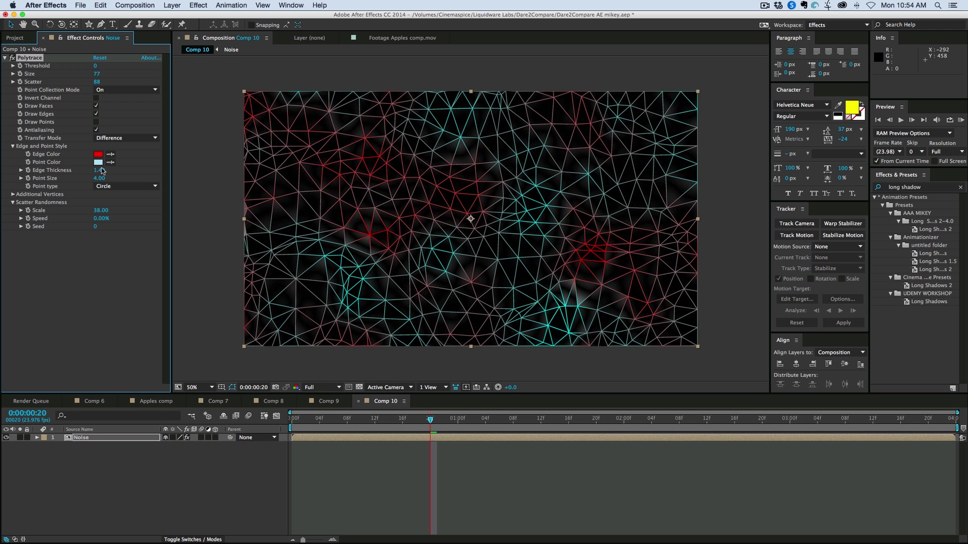
left_click(96, 122)
Try Cross and Plus point shapes, then use Vertical Bar points at Point Size 20.
left_click_drag(101, 179, 121, 188)
left_click(121, 188)
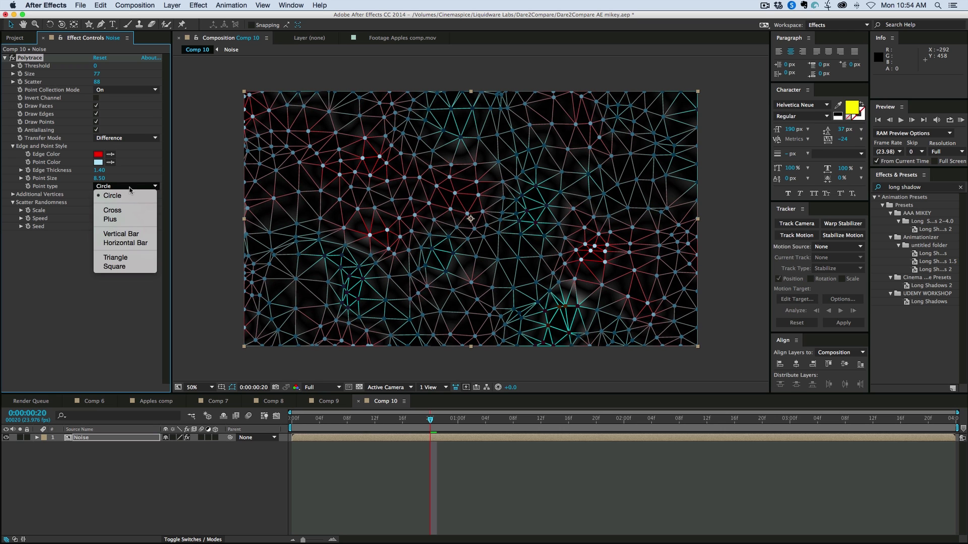
left_click(125, 211)
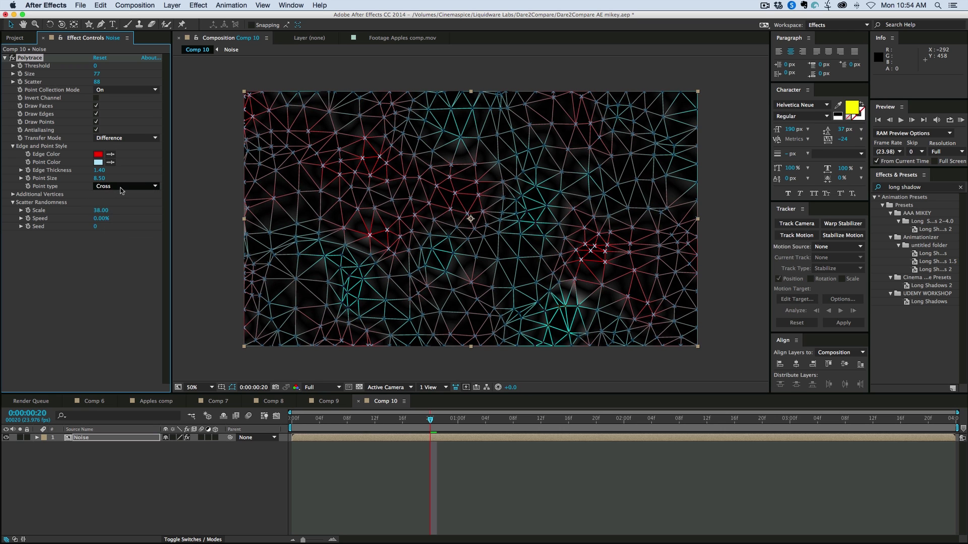
left_click(114, 189)
left_click(121, 218)
left_click(125, 188)
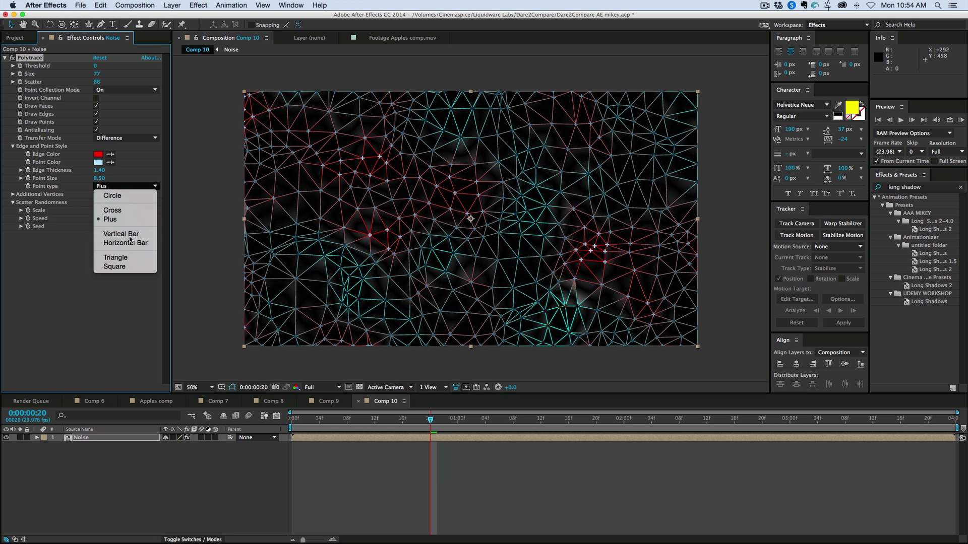
left_click(124, 226)
left_click_drag(154, 179, 175, 178)
left_click(130, 188)
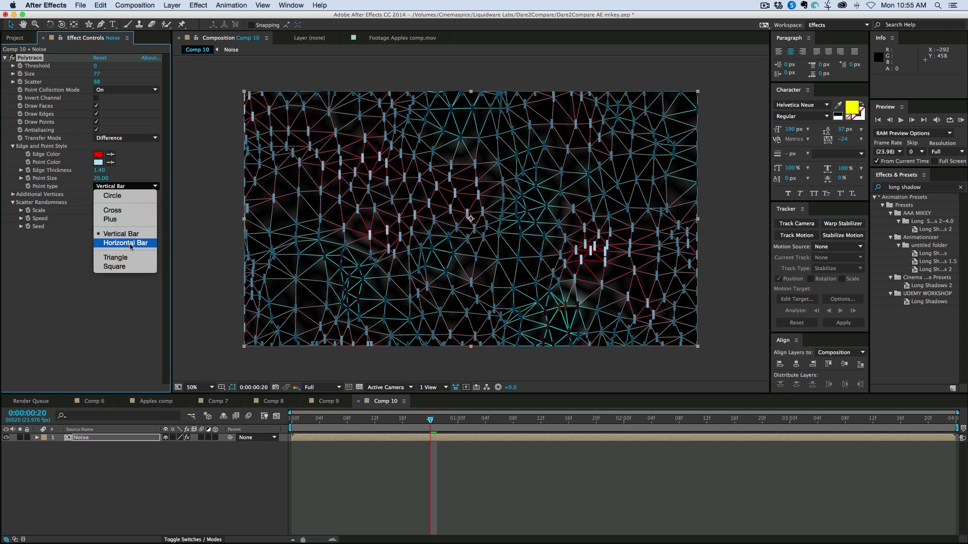